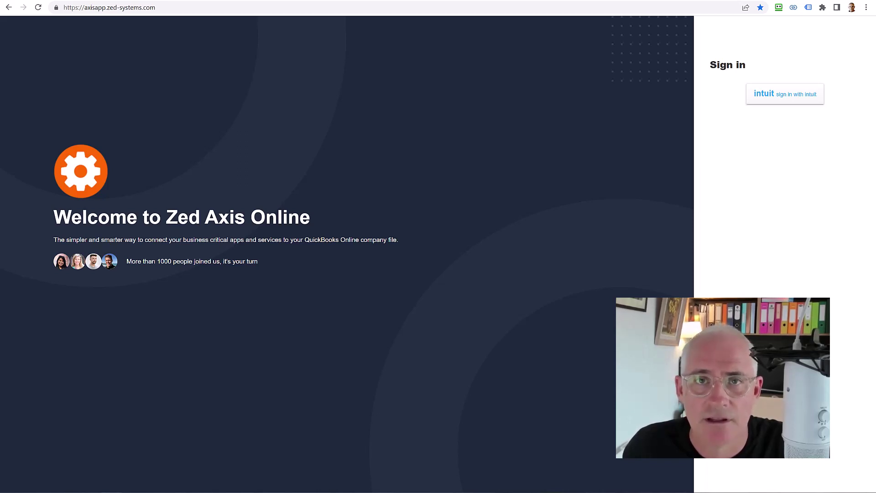
# Step: Sign in with Intuit and authorize Axis for the Mountain View Builders company
pyautogui.click(783, 89)
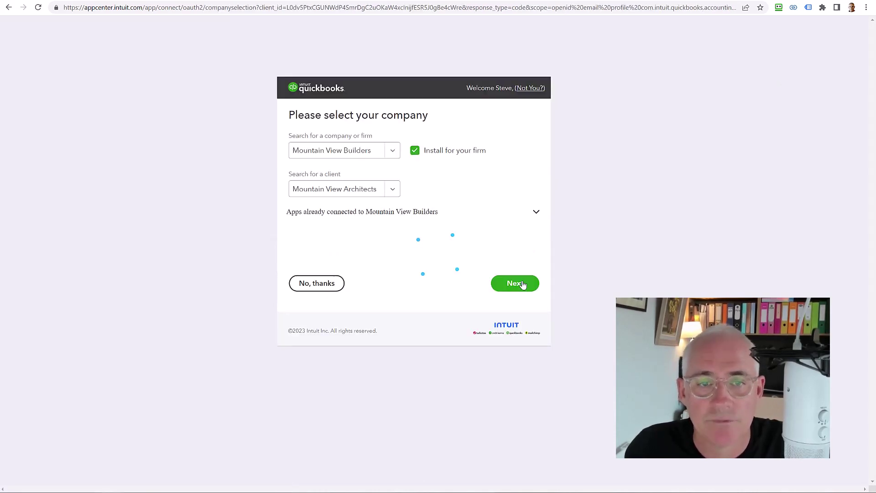
pyautogui.click(524, 285)
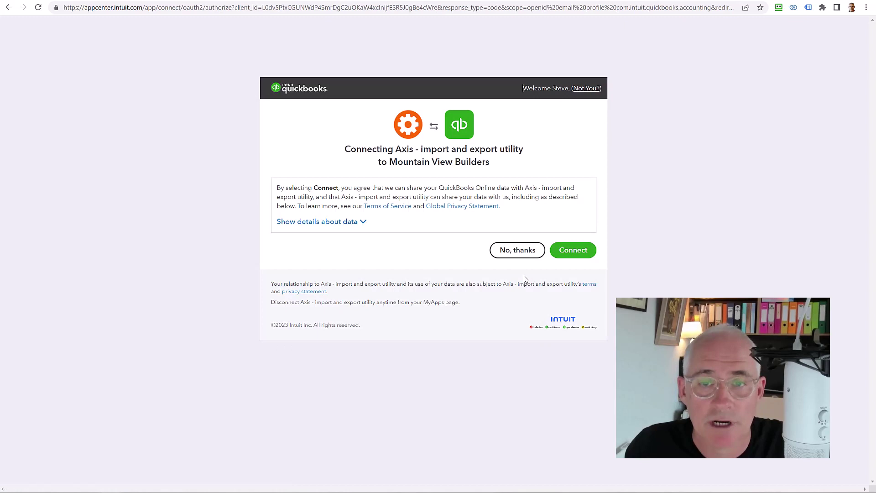
pyautogui.click(576, 258)
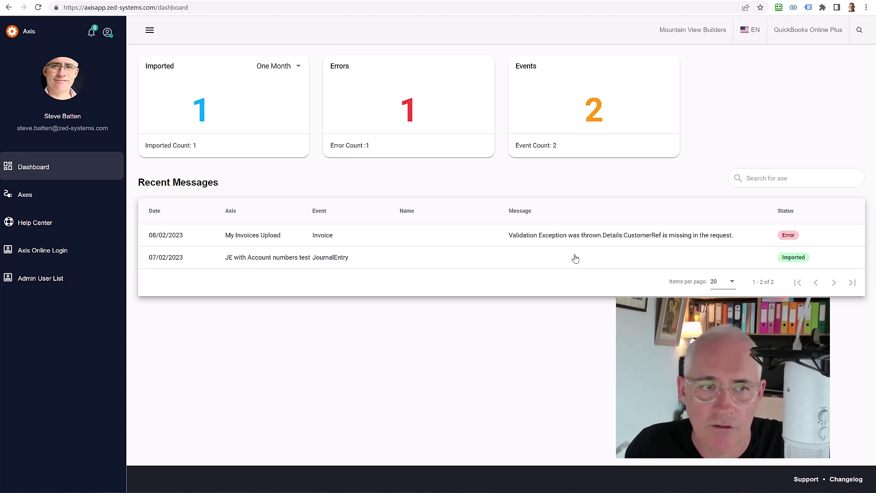
# Step: Open the Axes list, which shows the existing 'My Estimate upload' axe
pyautogui.click(50, 200)
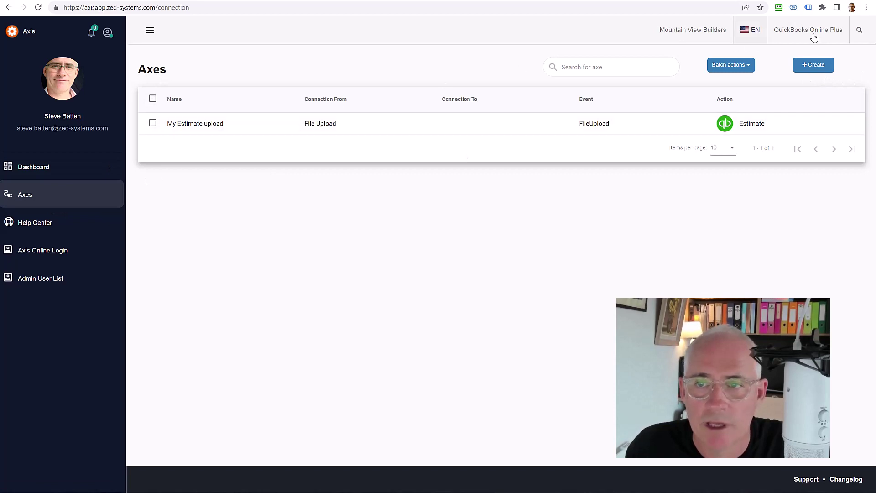
# Step: Create a new Axe named 'My Upload of Invoices' with File Upload as its source
pyautogui.click(813, 67)
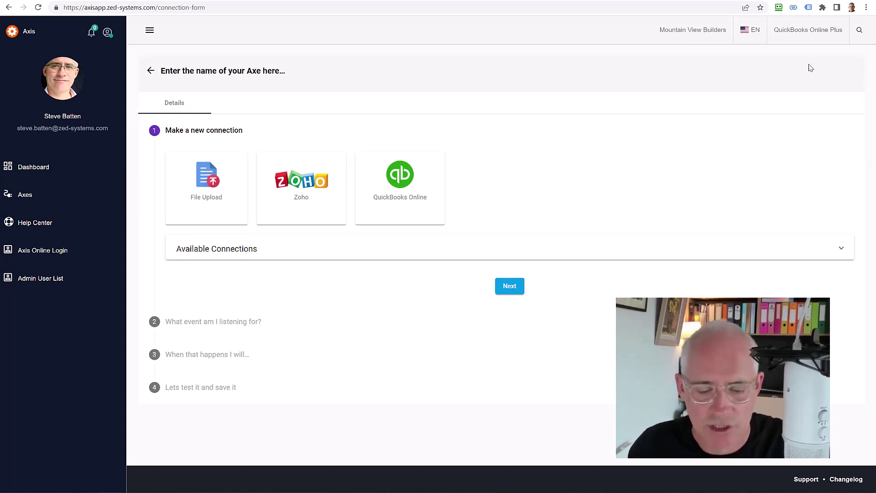
pyautogui.write('M')
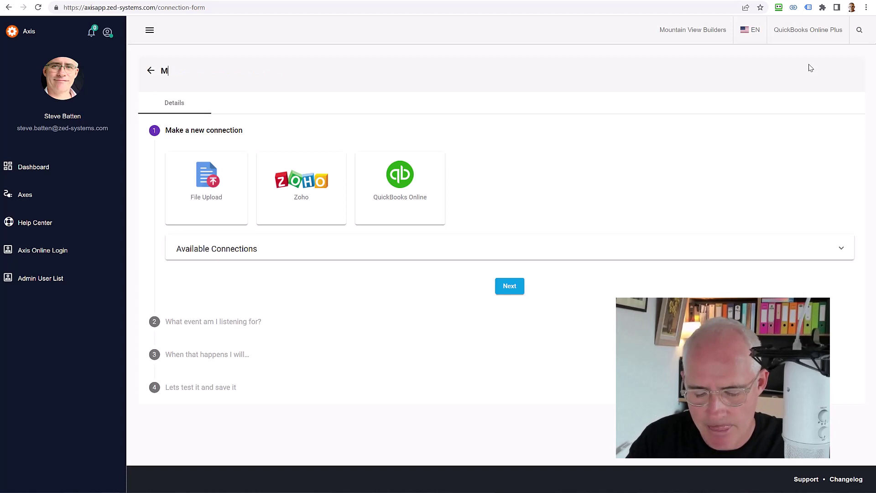
pyautogui.write('y')
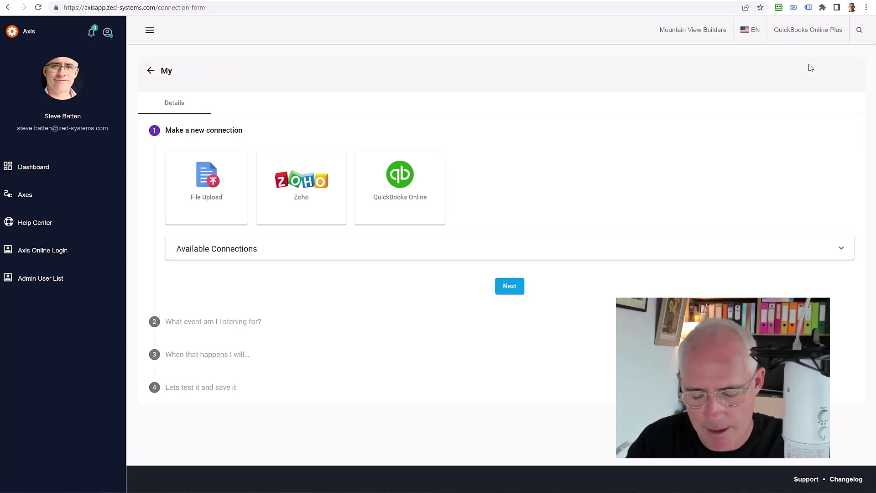
pyautogui.write(' Upload of Invoice')
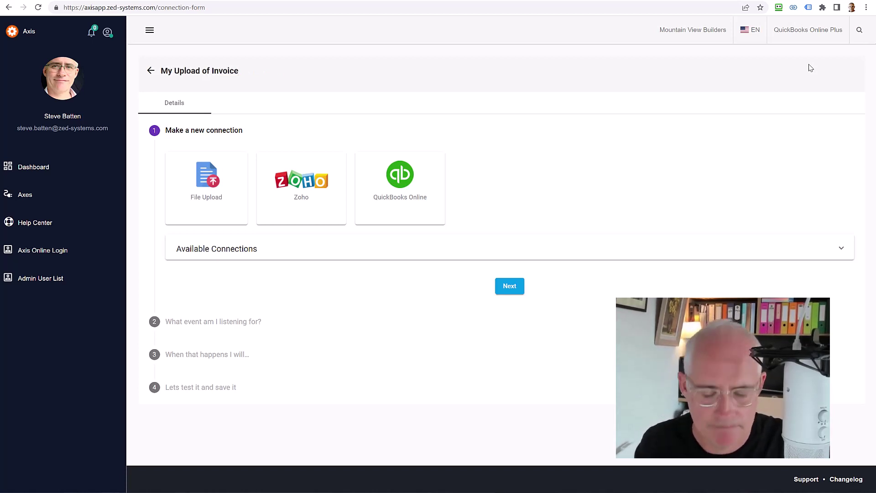
pyautogui.write('s')
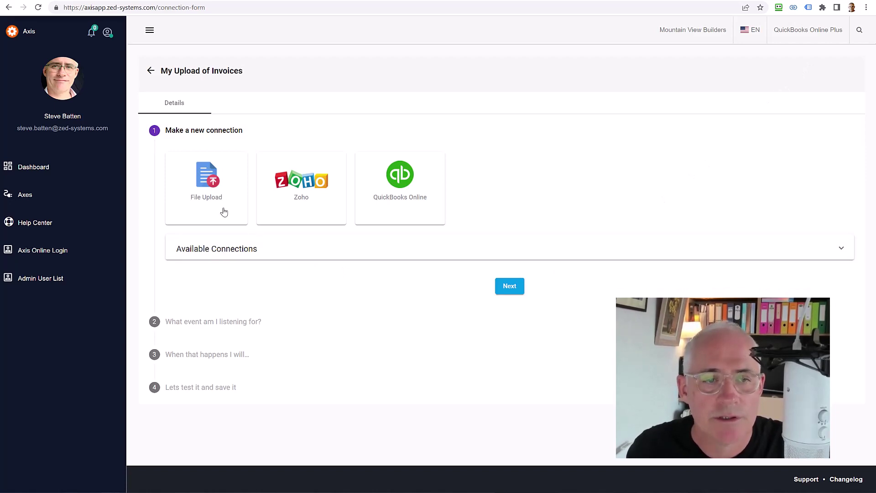
pyautogui.click(223, 212)
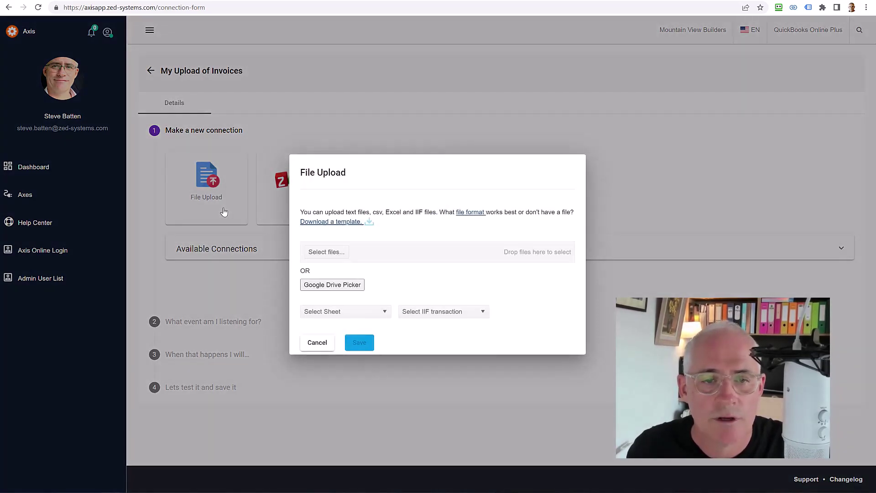
# Step: Upload Invoices.txt as the source file and save the connection
pyautogui.click(327, 254)
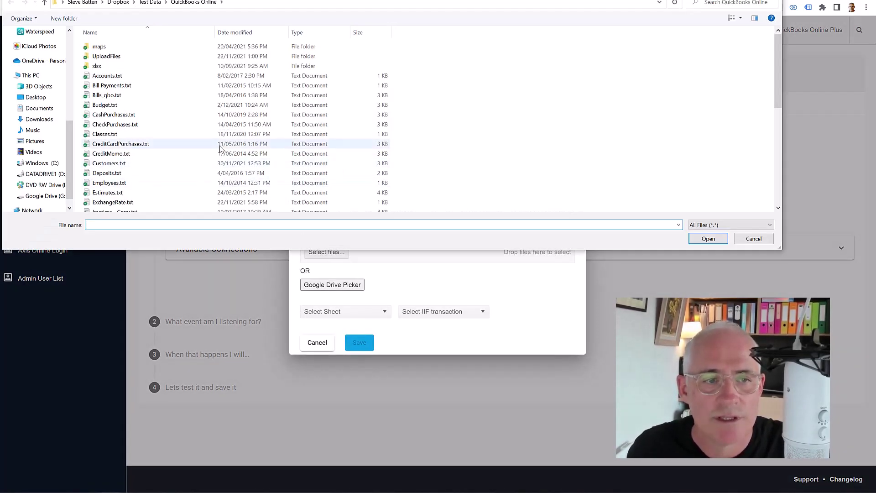
pyautogui.scroll(-2, 182, 166)
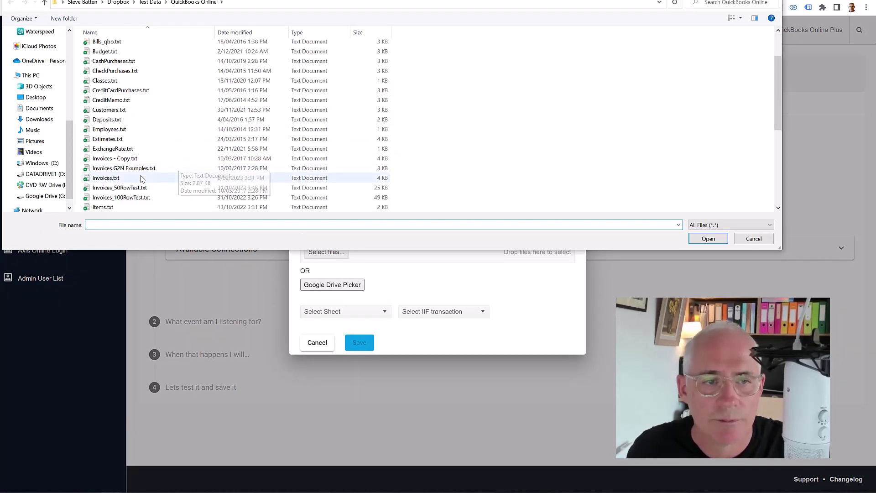
pyautogui.click(198, 178)
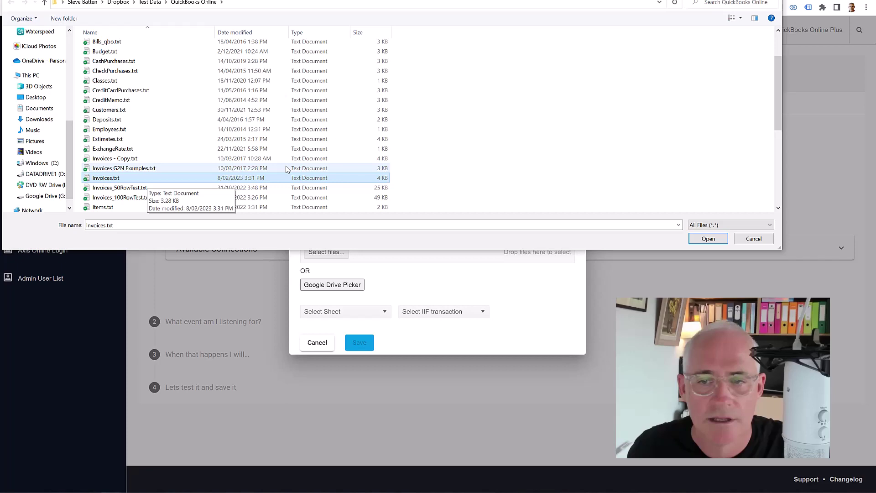
pyautogui.click(707, 239)
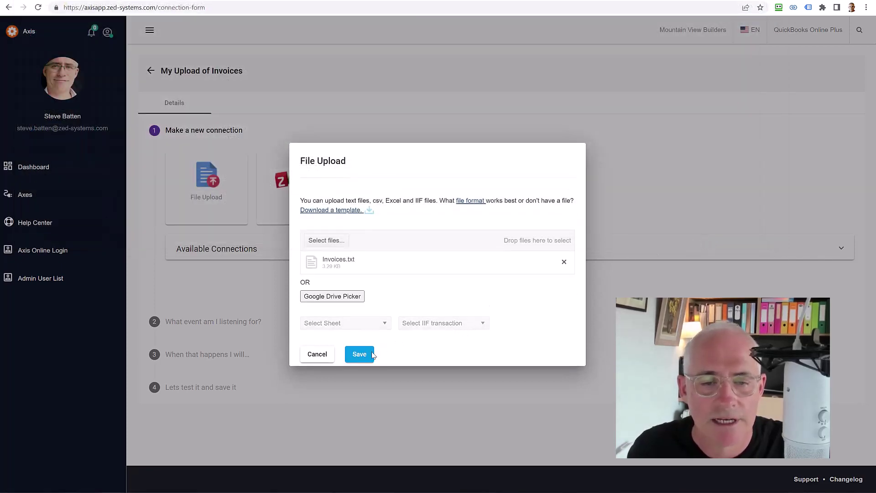
pyautogui.click(363, 361)
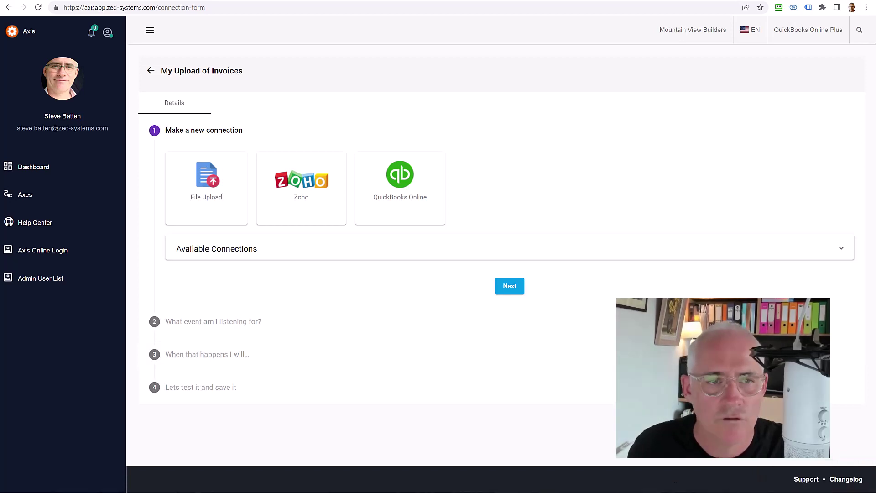
# Step: Set the trigger to FileUpload and the QuickBooks transaction to create to Invoice
pyautogui.click(508, 288)
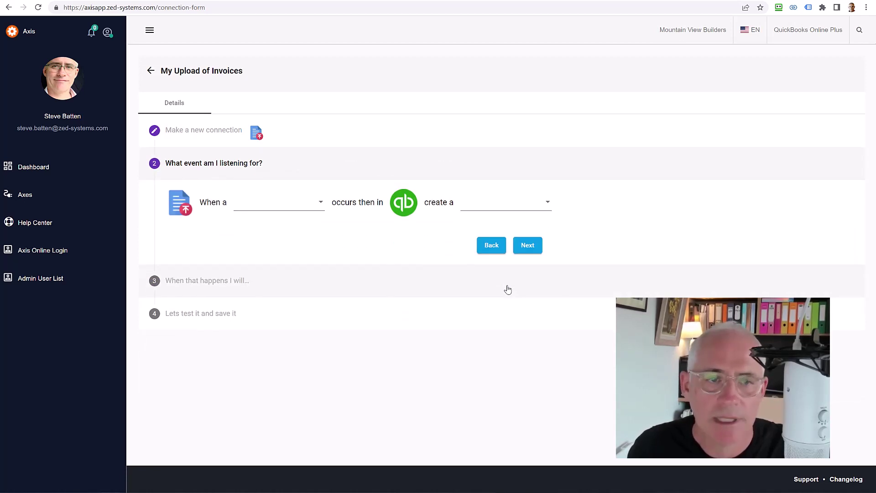
pyautogui.click(316, 208)
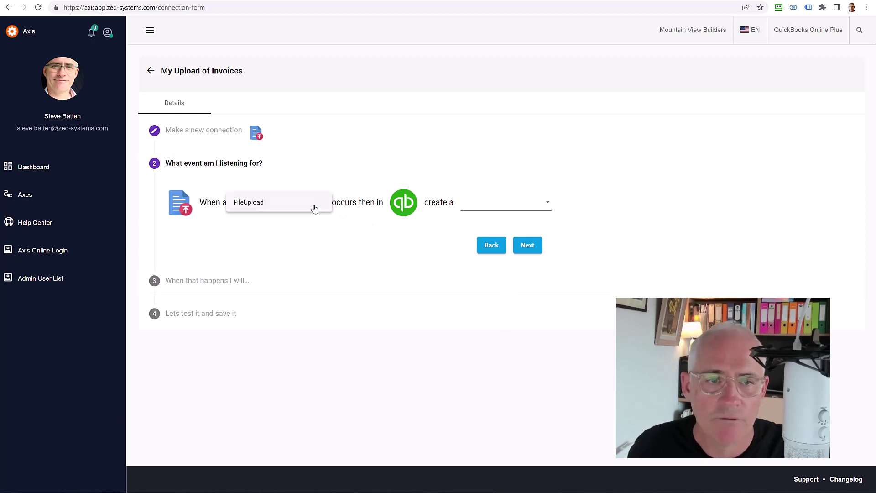
pyautogui.click(315, 209)
pyautogui.click(492, 208)
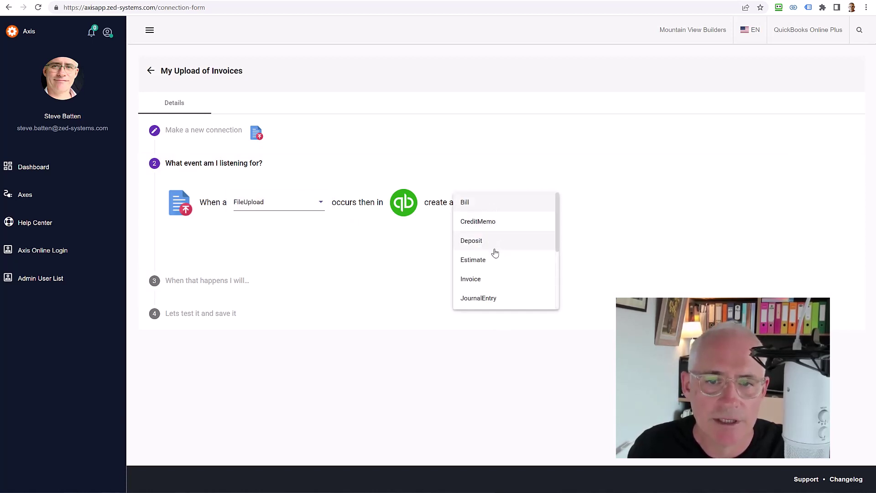
pyautogui.click(491, 280)
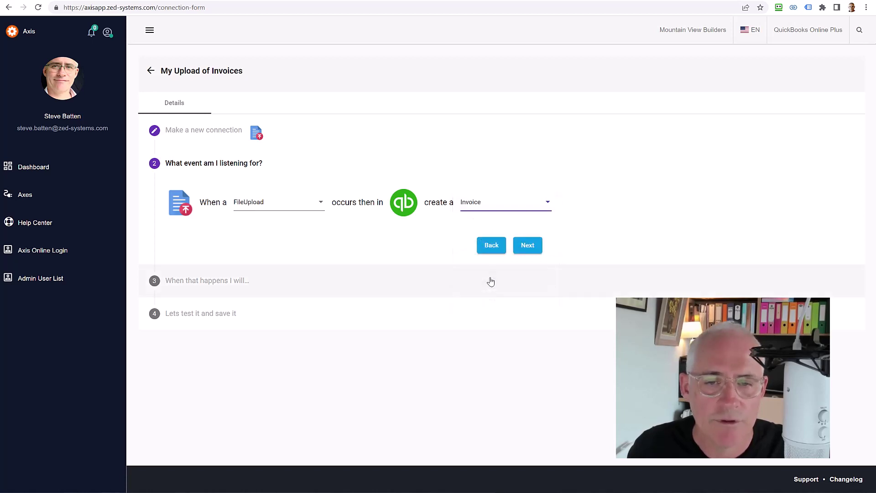
# Step: Map the invoice DocNumber field to the file's Ref Number column
pyautogui.click(533, 248)
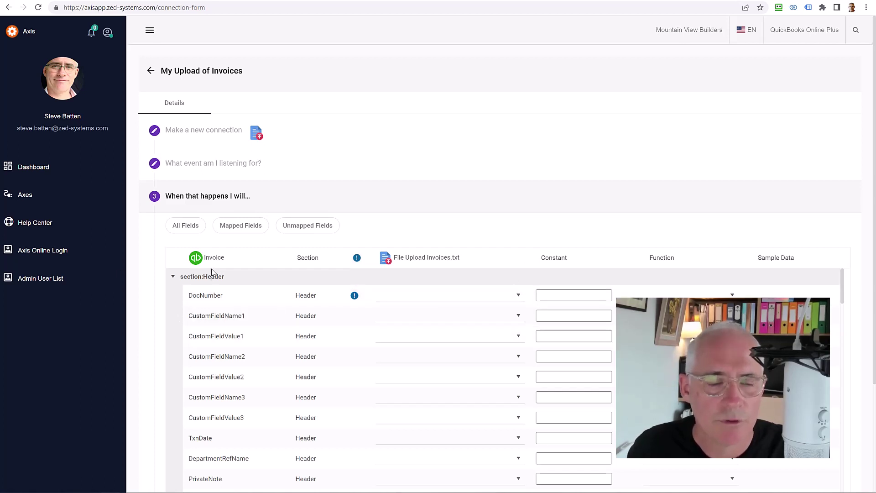
pyautogui.click(518, 296)
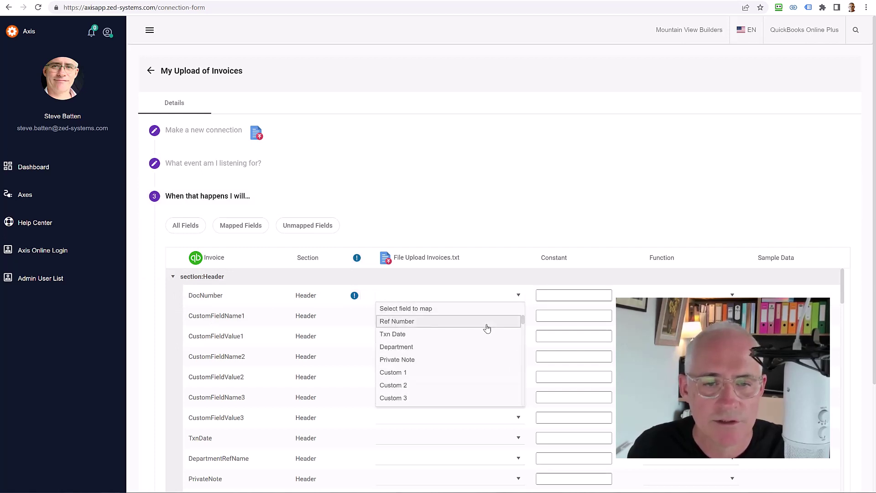
pyautogui.click(487, 324)
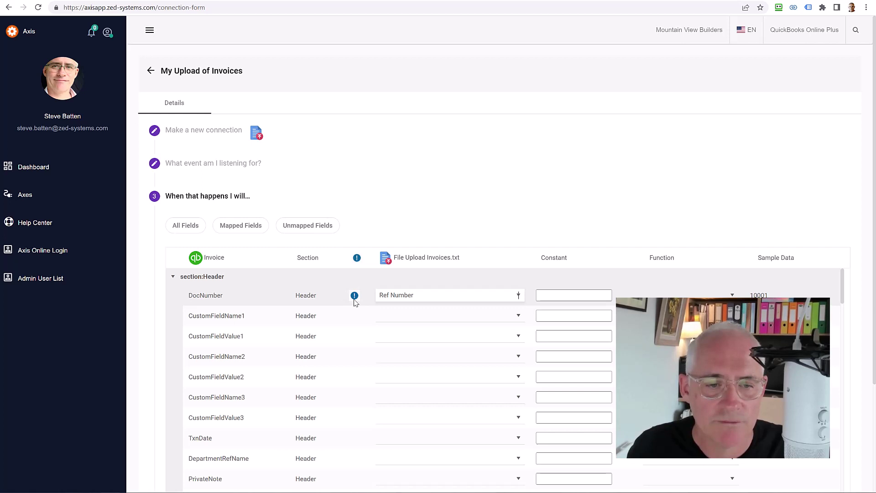
pyautogui.moveTo(210, 291)
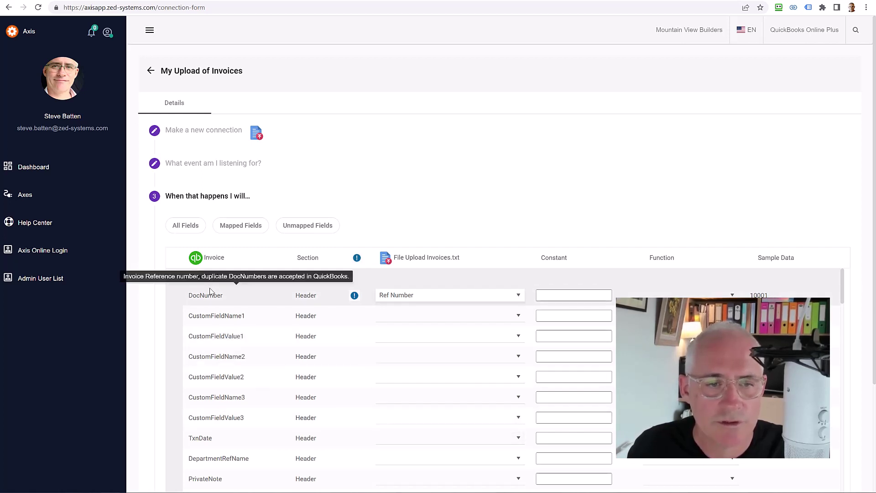
pyautogui.click(172, 278)
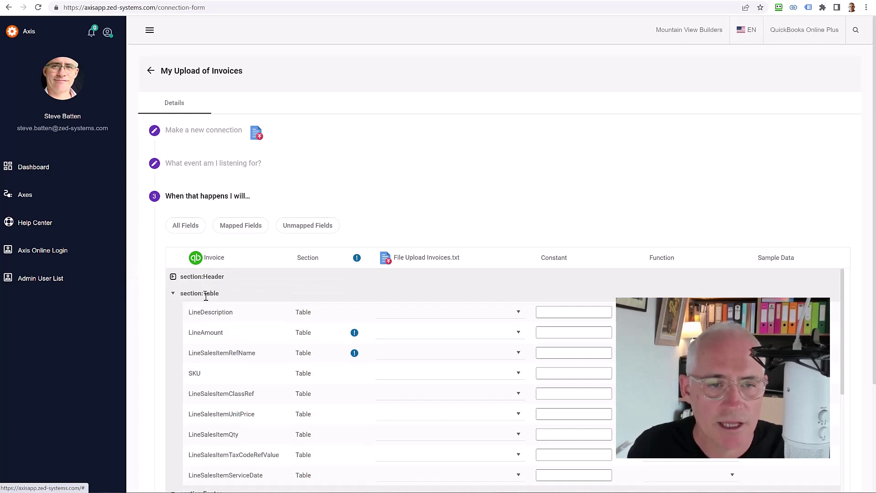
pyautogui.click(173, 278)
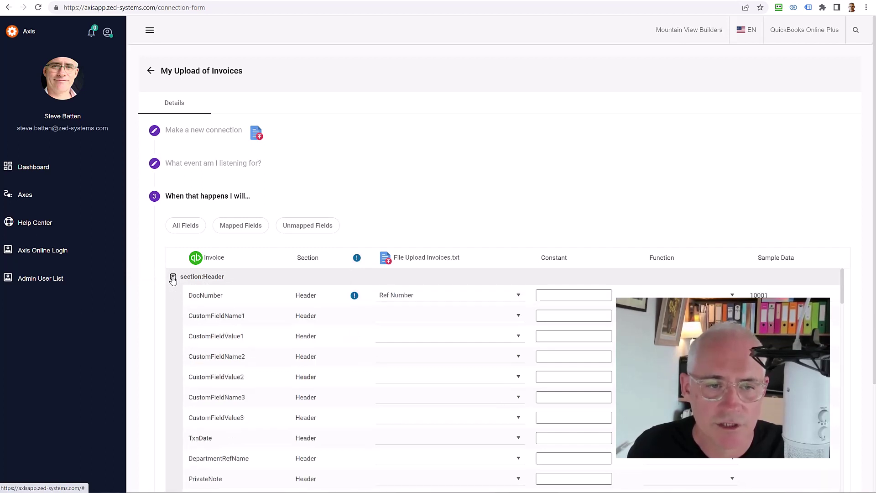
# Step: Map TxnDate to Txn Date and CustomerRefDisplayName to CustomerRef
pyautogui.click(518, 439)
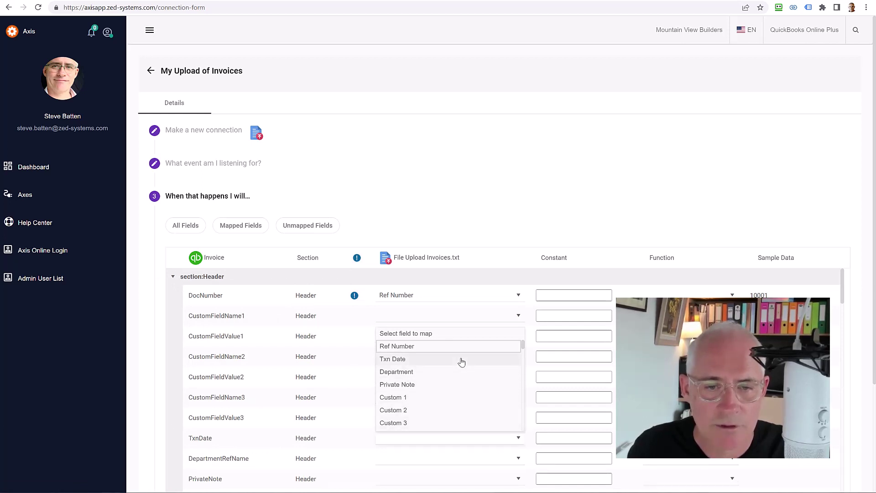
pyautogui.click(461, 359)
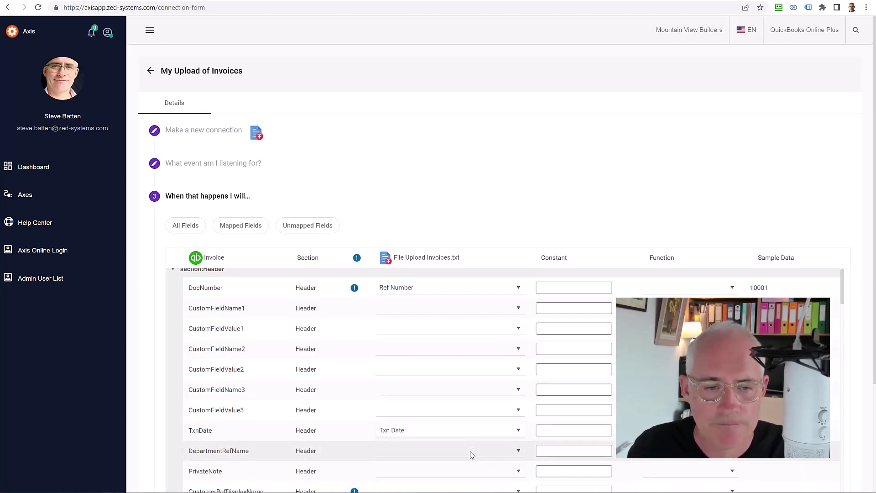
pyautogui.scroll(-3, 471, 452)
pyautogui.click(462, 389)
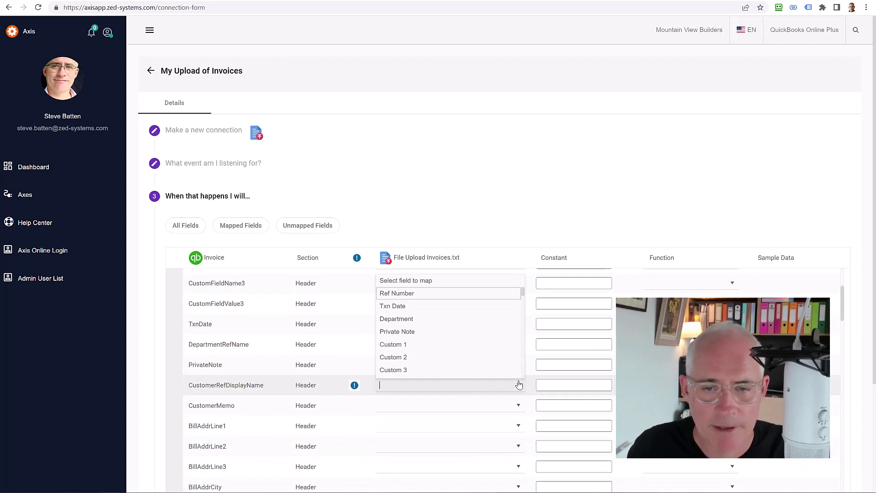
pyautogui.scroll(-3, 462, 344)
pyautogui.scroll(5, 460, 346)
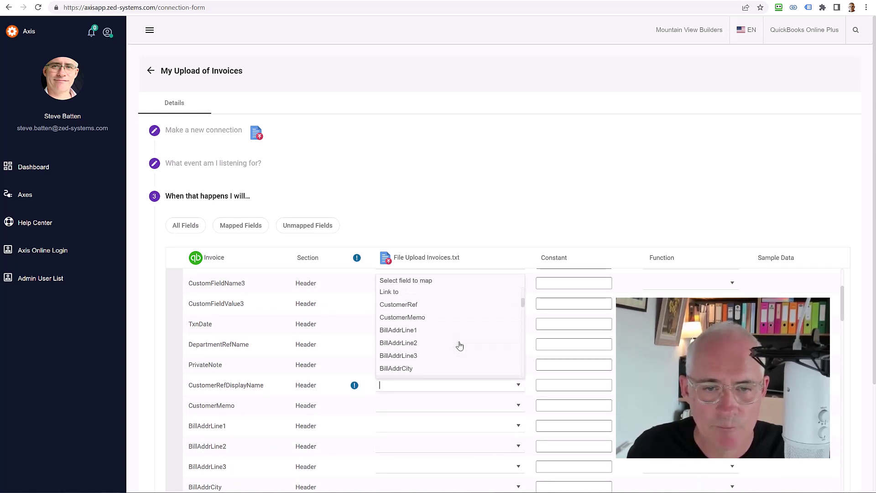
pyautogui.click(450, 354)
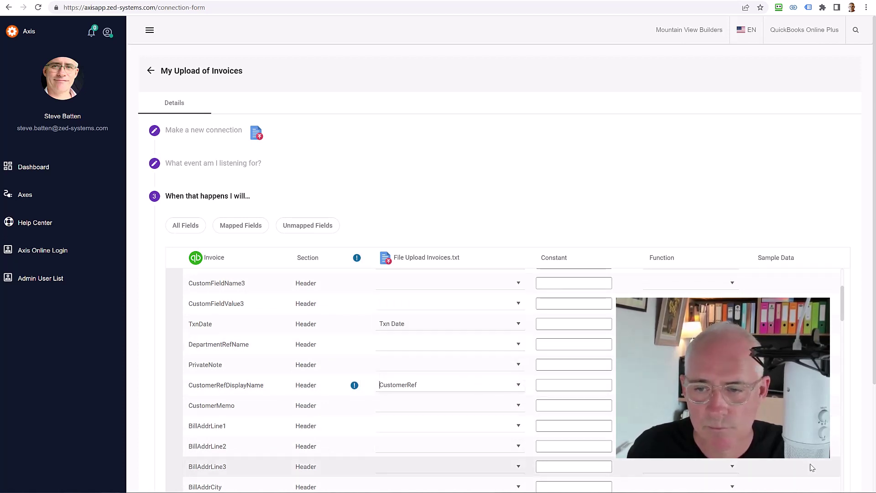
pyautogui.scroll(-1, 557, 439)
pyautogui.scroll(-8, 557, 439)
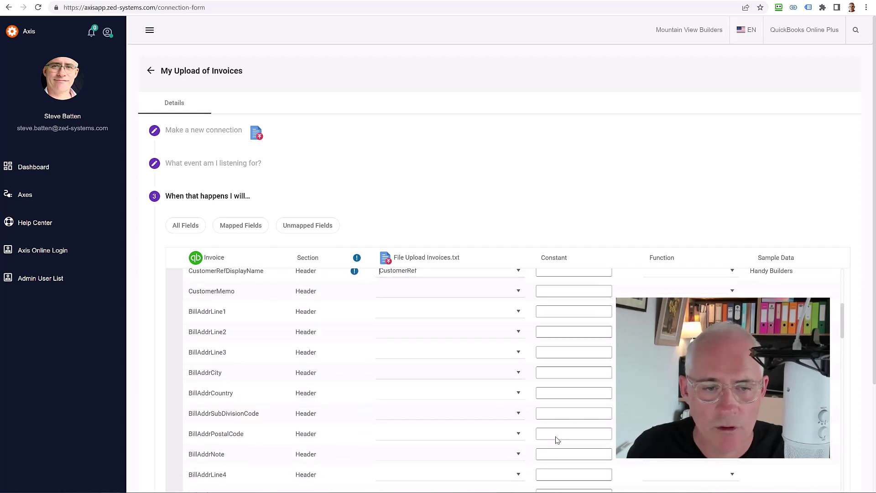
pyautogui.scroll(-10, 557, 439)
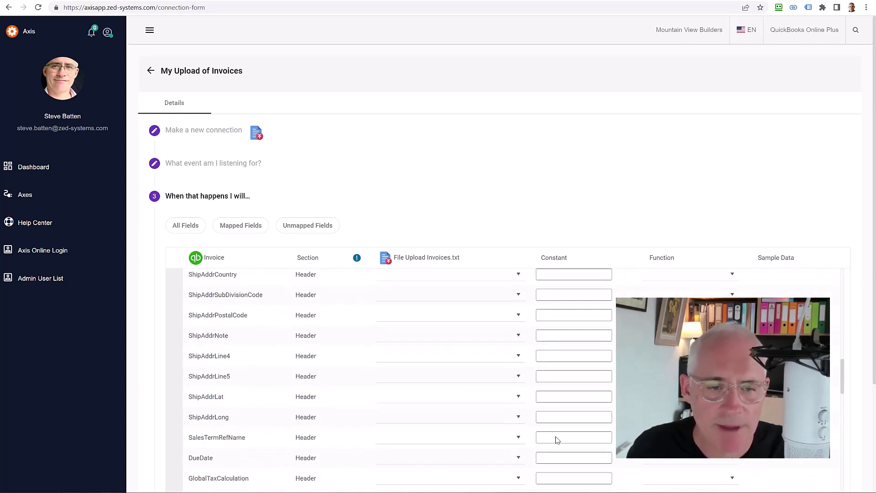
pyautogui.scroll(-7, 557, 440)
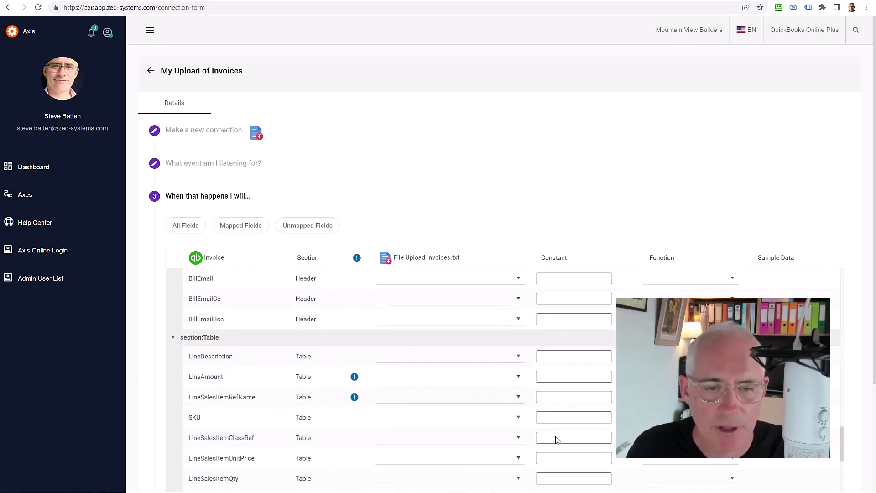
# Step: Map LineDescription to Description and LineAmount to Amount
pyautogui.click(518, 344)
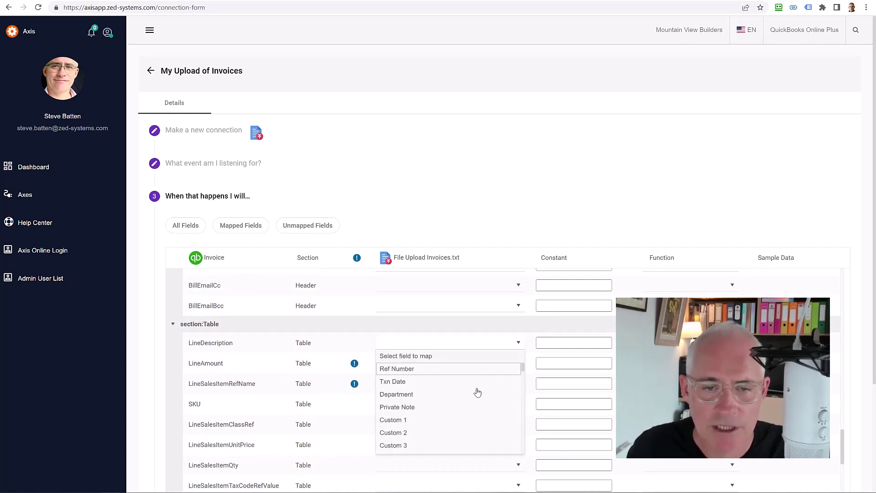
pyautogui.scroll(-2, 473, 413)
pyautogui.scroll(-4, 468, 414)
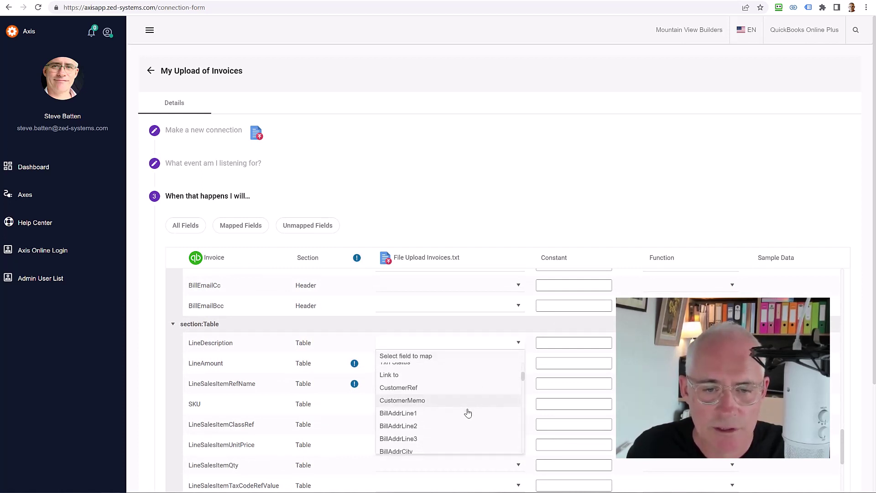
pyautogui.scroll(-5, 469, 413)
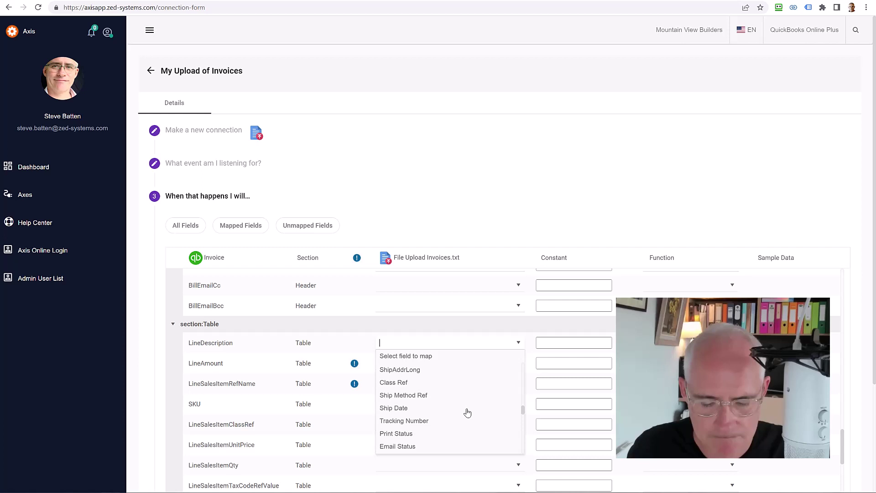
pyautogui.scroll(-5, 429, 373)
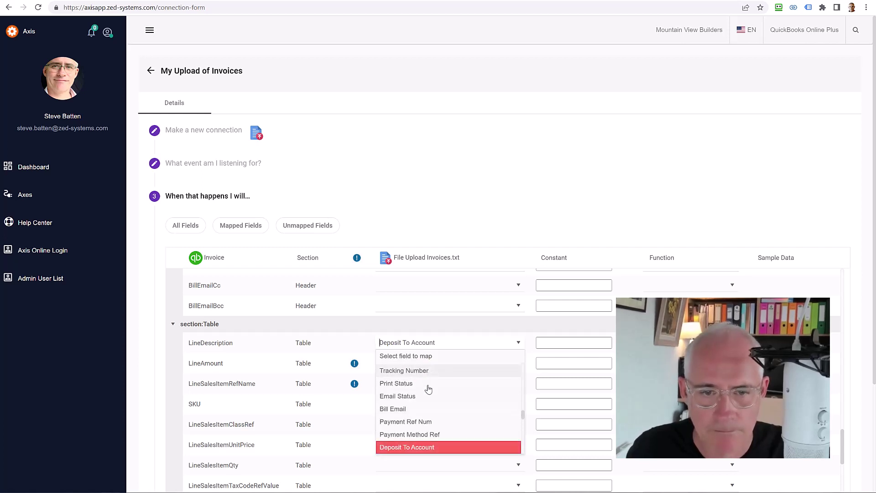
pyautogui.click(411, 447)
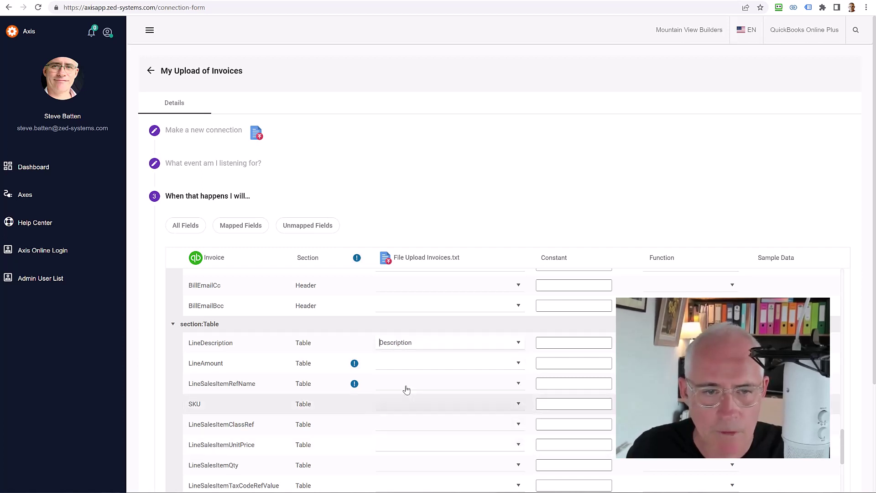
pyautogui.click(422, 365)
pyautogui.press('a')
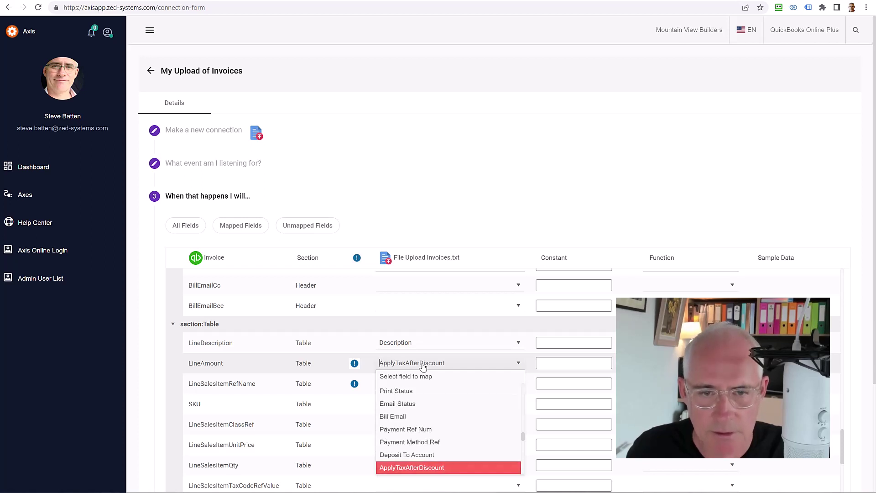
pyautogui.press('m')
pyautogui.click(391, 466)
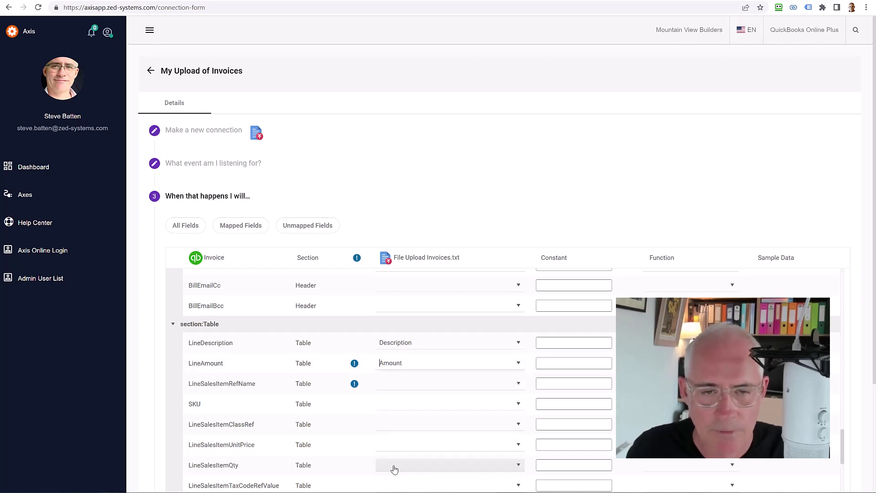
# Step: Map LineSalesItemRefName to Item Ref and LineSalesItemQty to Quantity
pyautogui.click(419, 388)
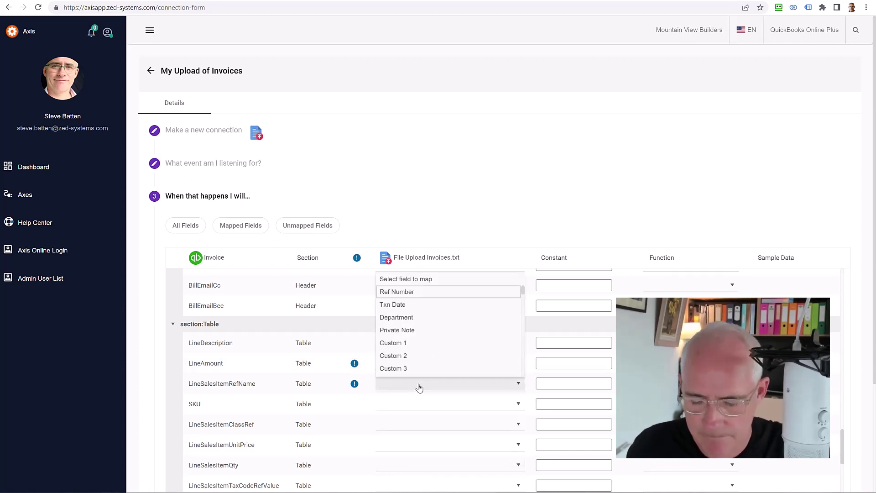
pyautogui.press('i')
pyautogui.click(406, 369)
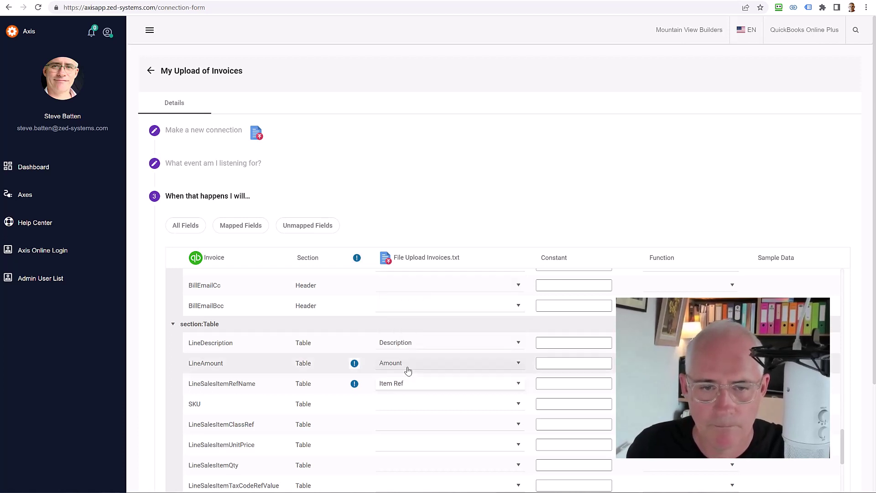
pyautogui.click(403, 471)
pyautogui.press('q')
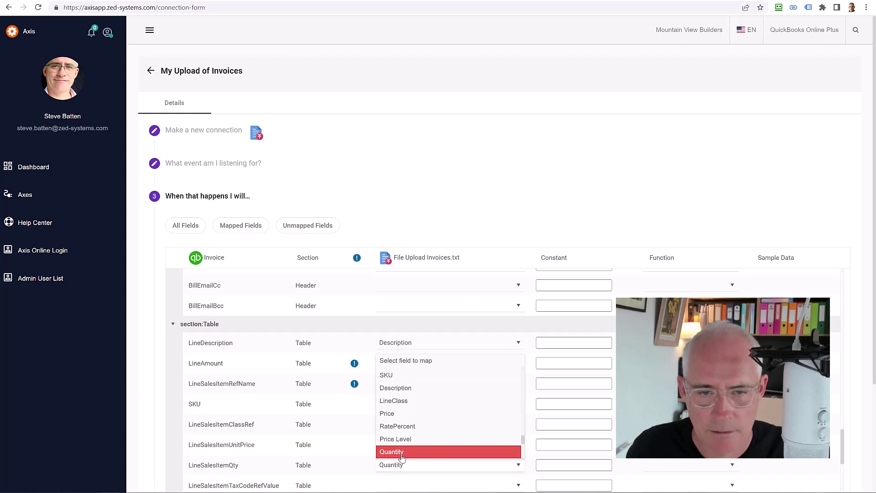
pyautogui.click(401, 458)
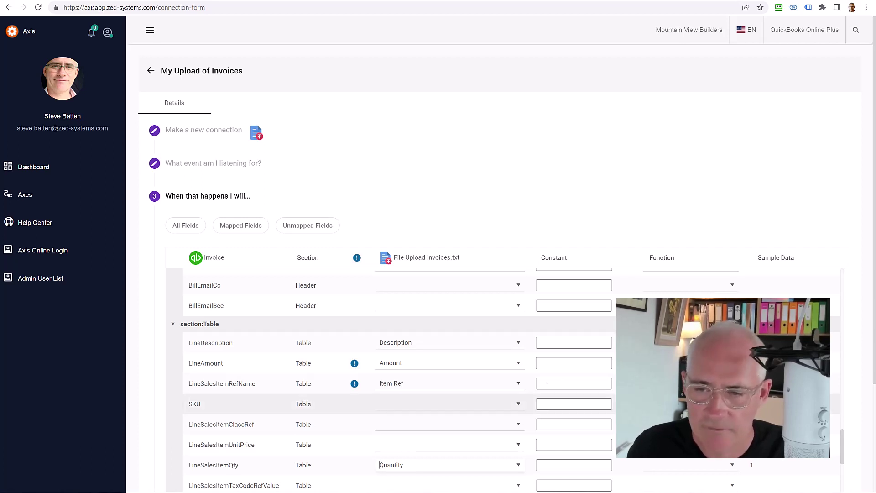
pyautogui.moveTo(842, 441); pyautogui.dragTo(841, 276)
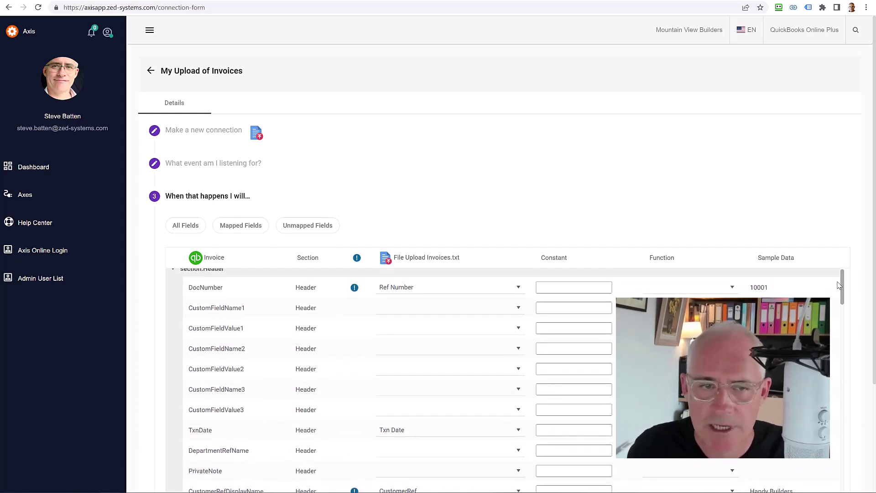
# Step: Show only Mapped Fields, switch Auto-numbering on, and save the invoice mapping
pyautogui.click(233, 228)
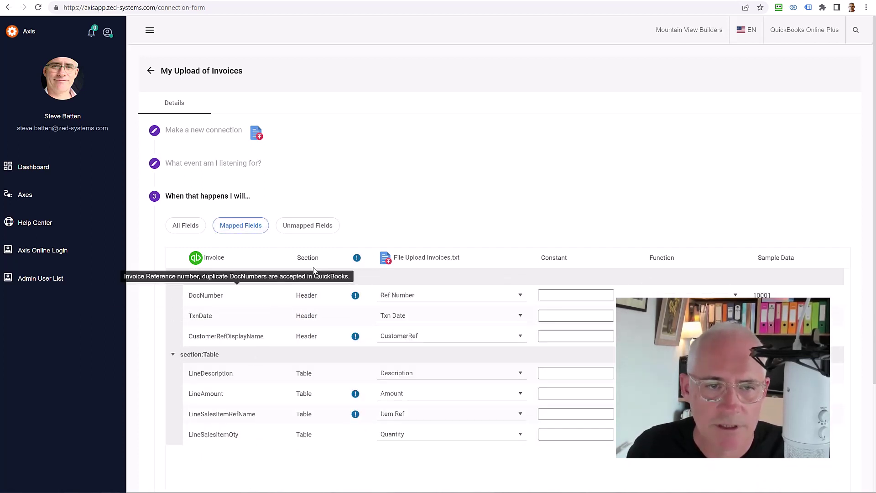
pyautogui.scroll(-2, 851, 410)
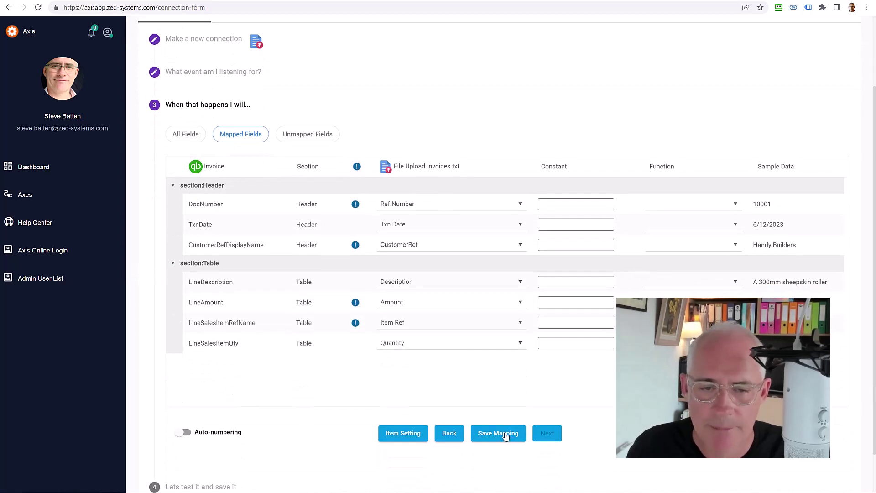
pyautogui.click(185, 435)
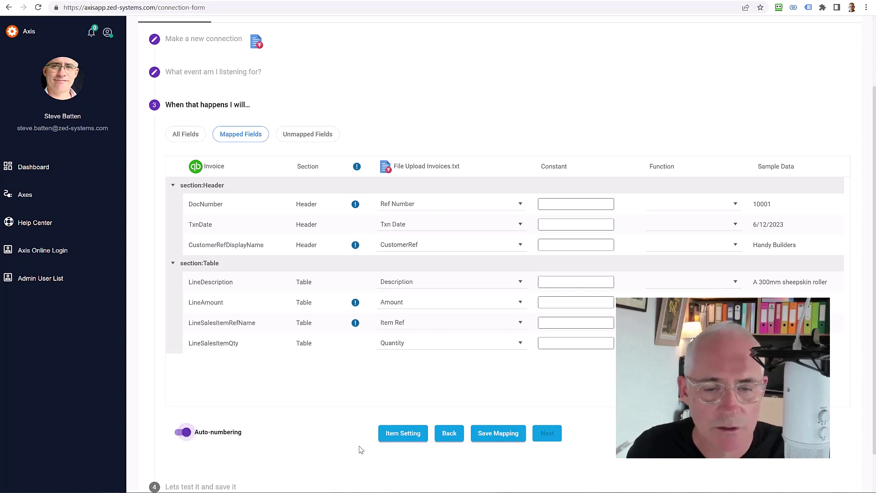
pyautogui.click(511, 436)
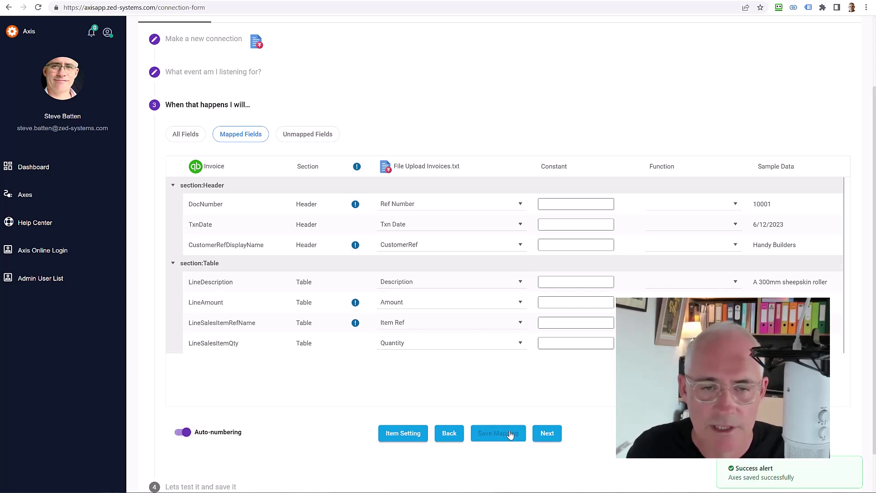
# Step: In the test preview, change the sheepskin roller line's quantity from 1 to 2
pyautogui.click(546, 434)
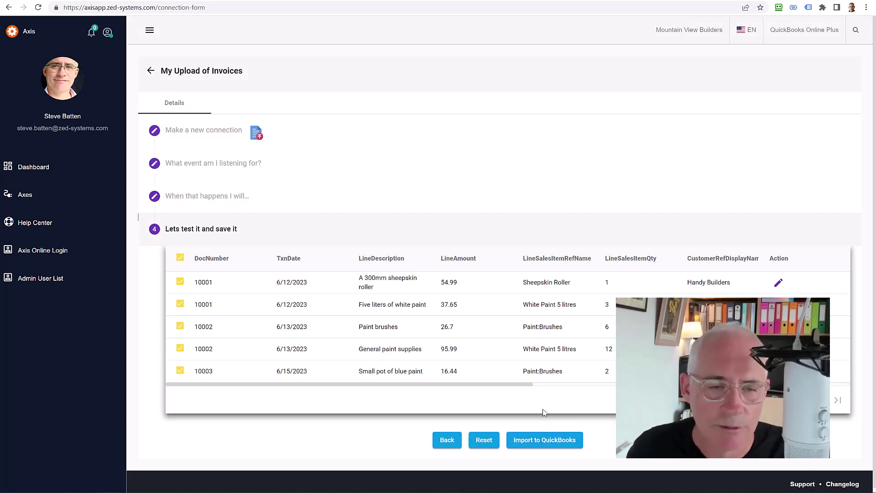
pyautogui.click(779, 284)
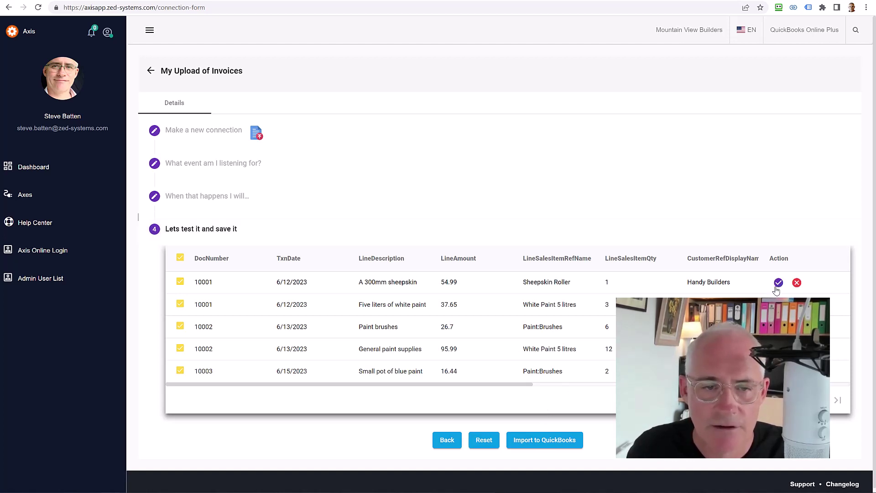
pyautogui.click(605, 282)
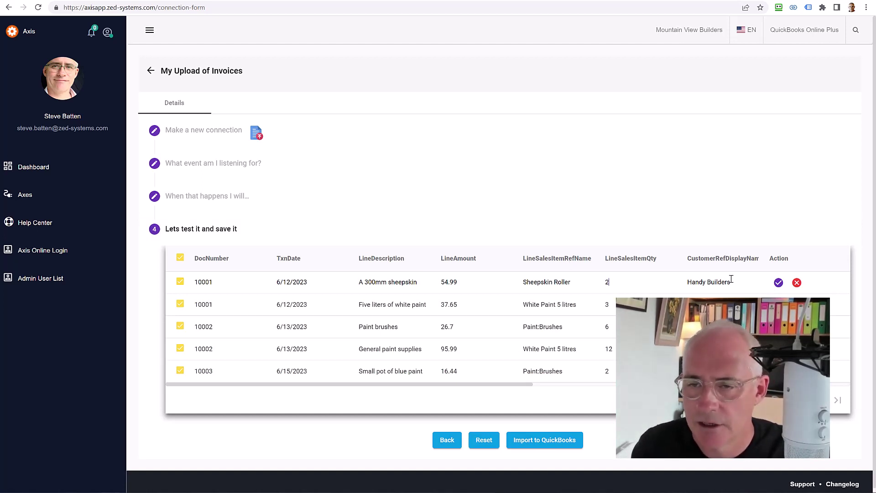
pyautogui.click(779, 283)
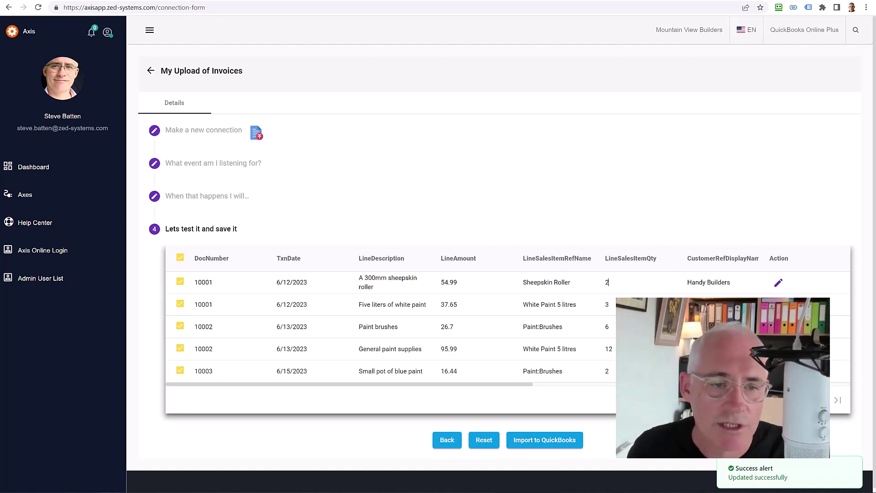
pyautogui.scroll(-1, 502, 274)
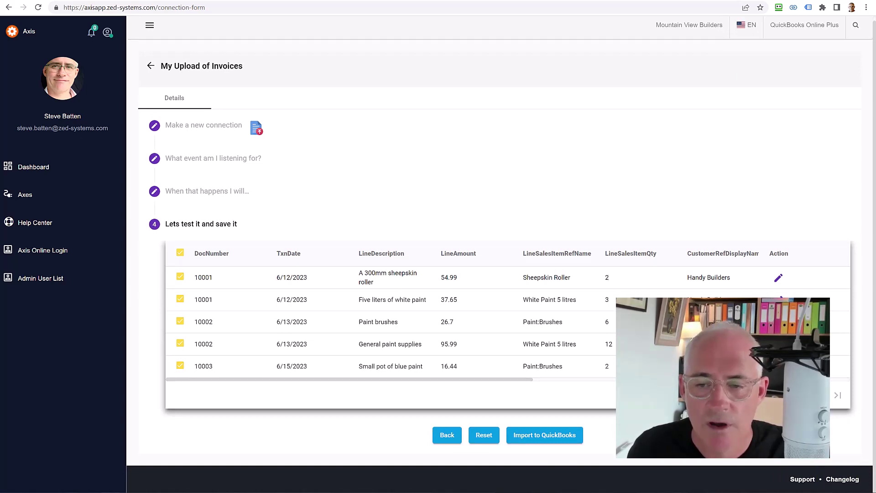
# Step: Import the three invoices into QuickBooks, view the first one, then close the Import Summary
pyautogui.click(550, 440)
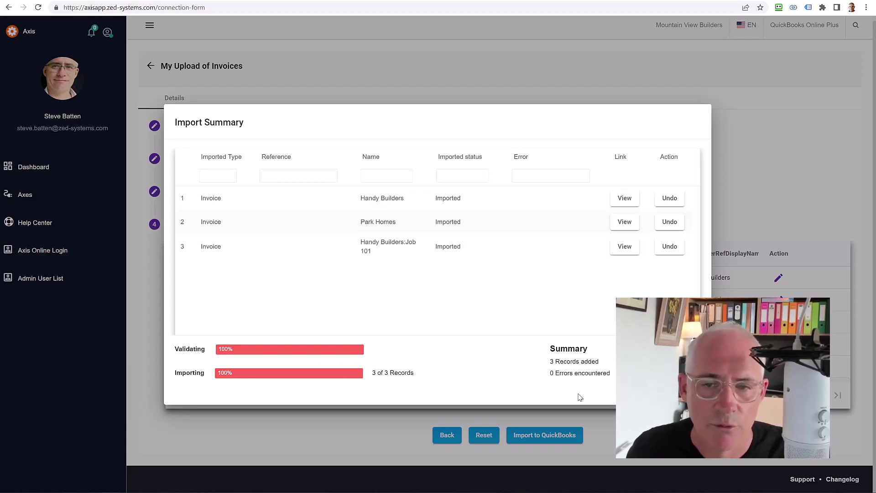
pyautogui.click(625, 199)
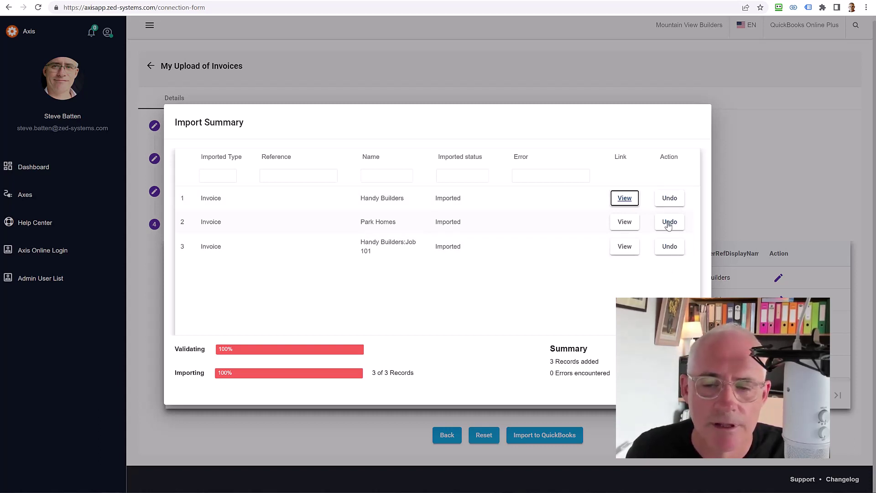
pyautogui.click(37, 147)
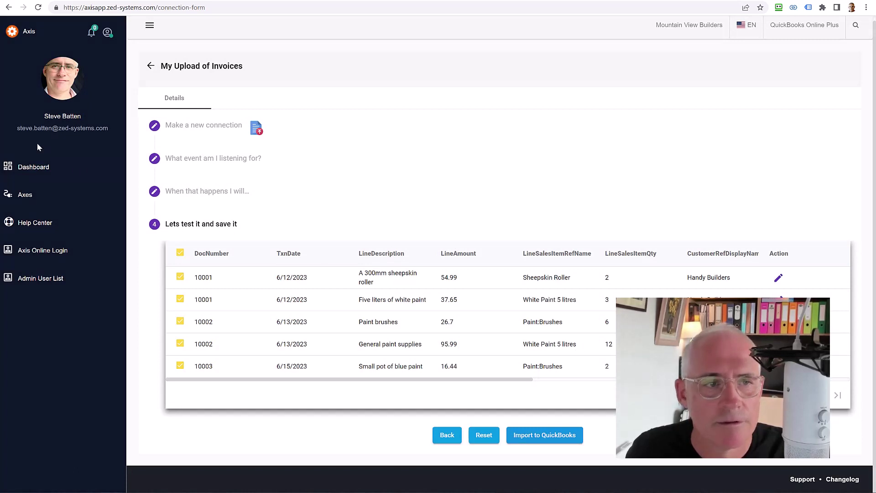
# Step: Open the Dashboard showing 4 imported, 1 error, and the three new invoice imports
pyautogui.click(14, 169)
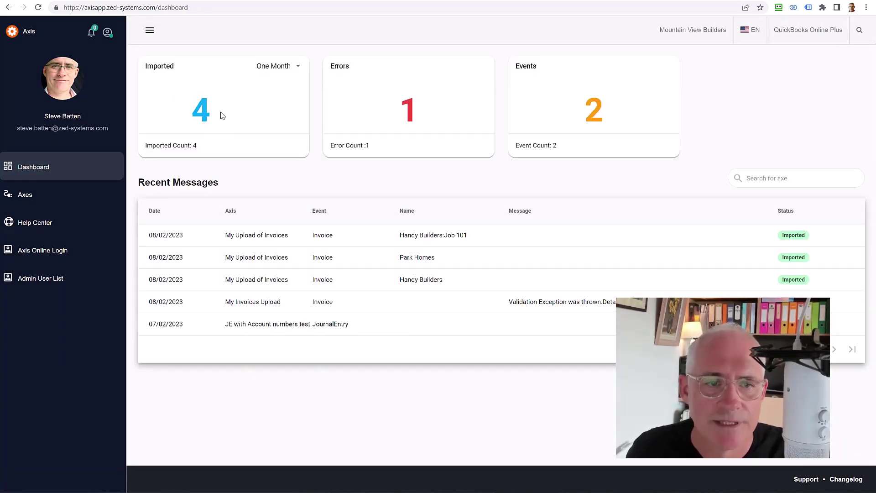